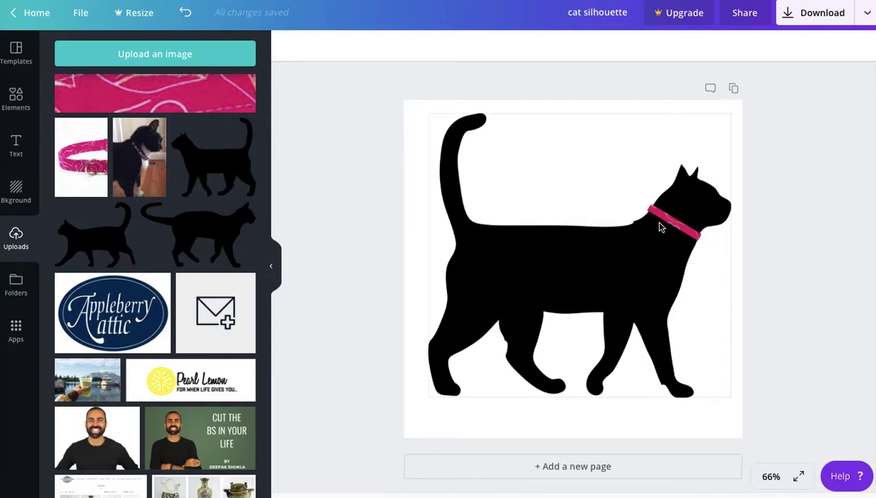
# Search Elements for 'Grids' and list every available grid layout
pyautogui.click(12, 57)
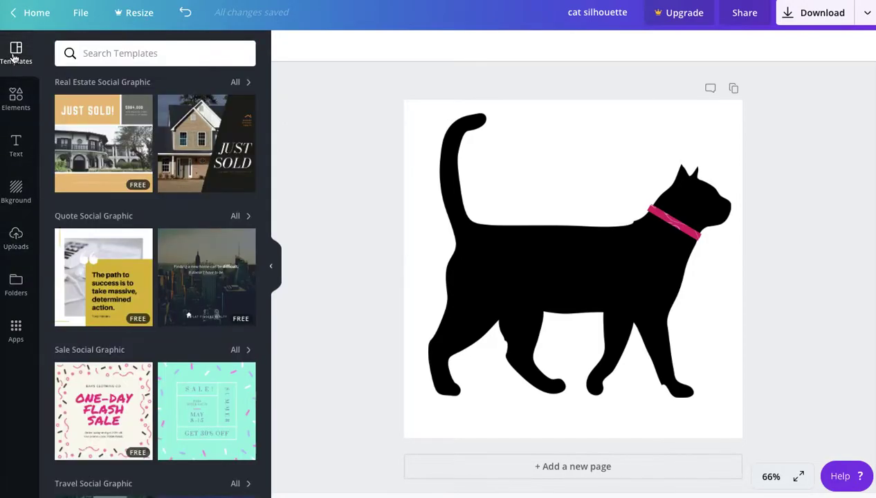
pyautogui.click(18, 103)
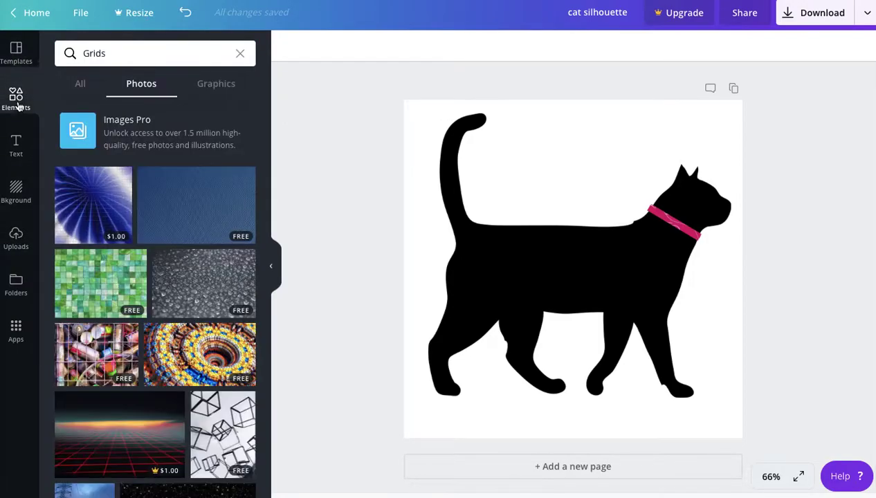
pyautogui.click(80, 83)
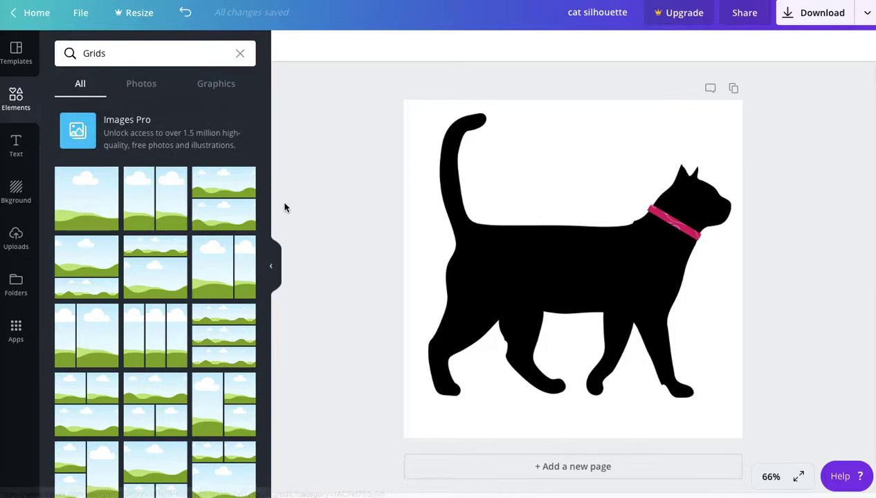
pyautogui.click(240, 53)
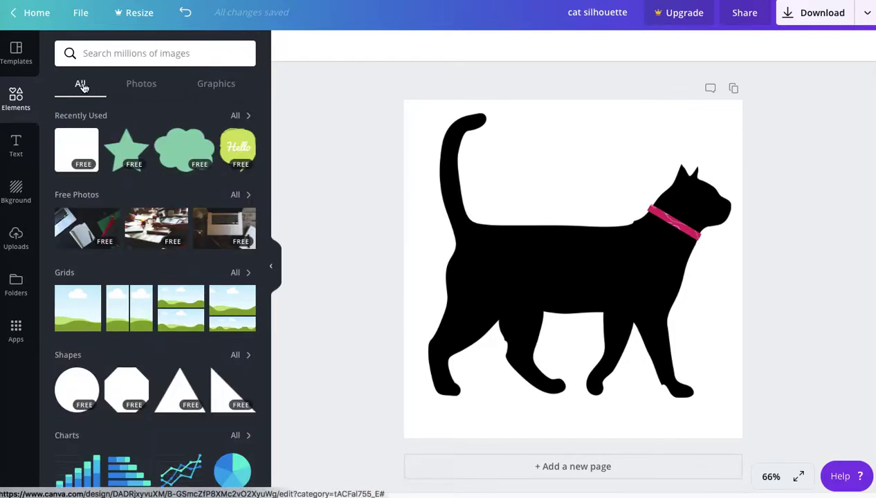
pyautogui.click(237, 274)
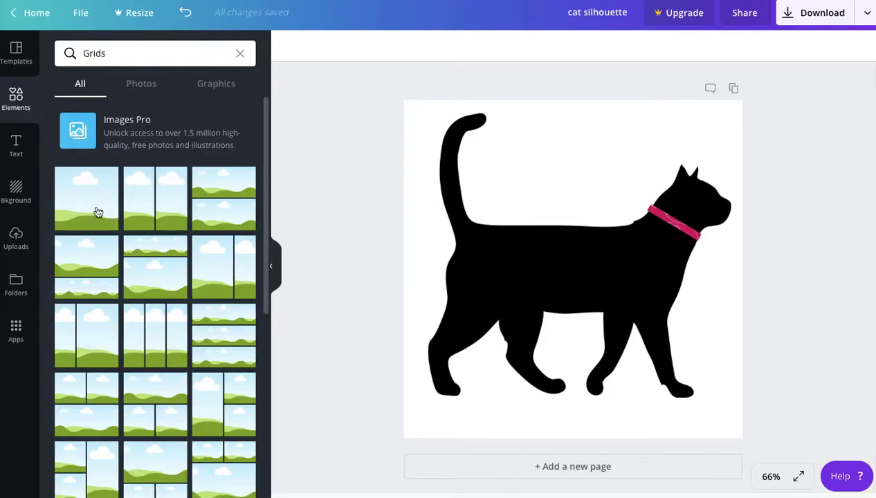
# Add the single-frame grid and shrink it to a thin, short strip near the neck
pyautogui.click(90, 206)
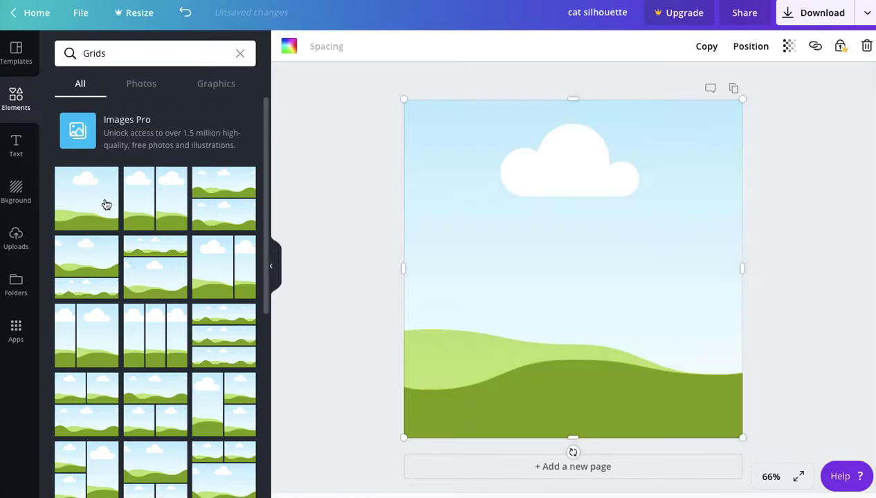
pyautogui.moveTo(743, 101)
pyautogui.mouseDown()
pyautogui.moveTo(600, 411)
pyautogui.moveTo(525, 423)
pyautogui.moveTo(588, 239)
pyautogui.mouseUp()
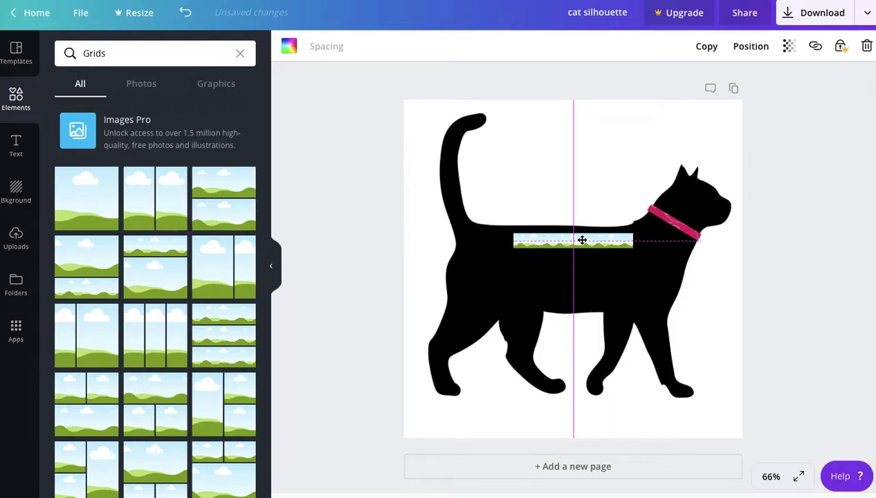
pyautogui.moveTo(632, 250)
pyautogui.mouseDown()
pyautogui.moveTo(594, 241)
pyautogui.moveTo(545, 256)
pyautogui.moveTo(654, 212)
pyautogui.mouseUp()
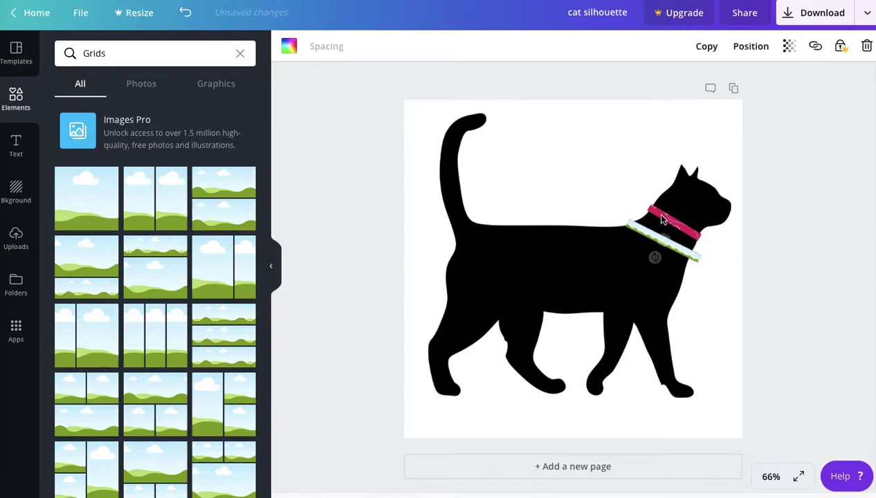
# Delete the pink collar image and move the grid strip up onto the neck
pyautogui.click(866, 46)
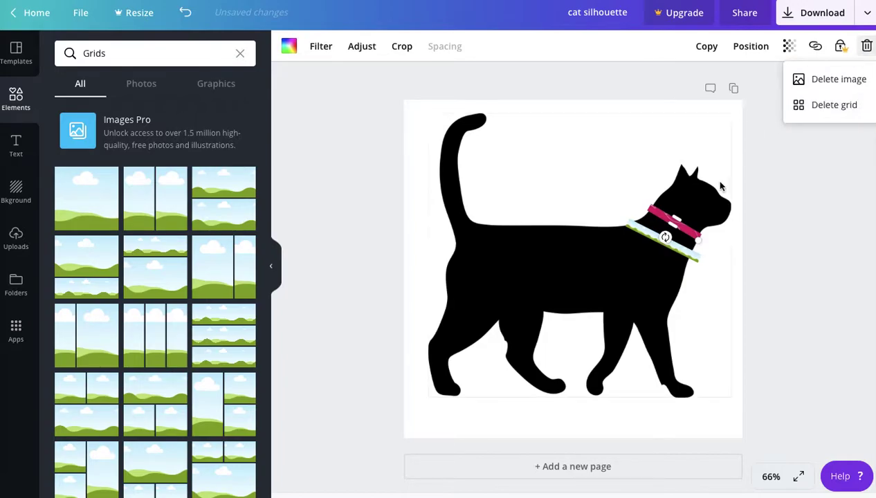
pyautogui.click(833, 105)
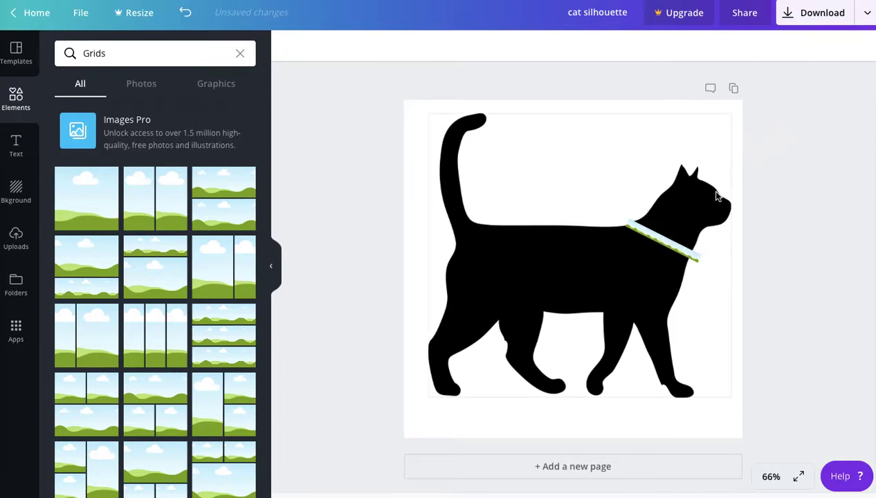
pyautogui.click(660, 248)
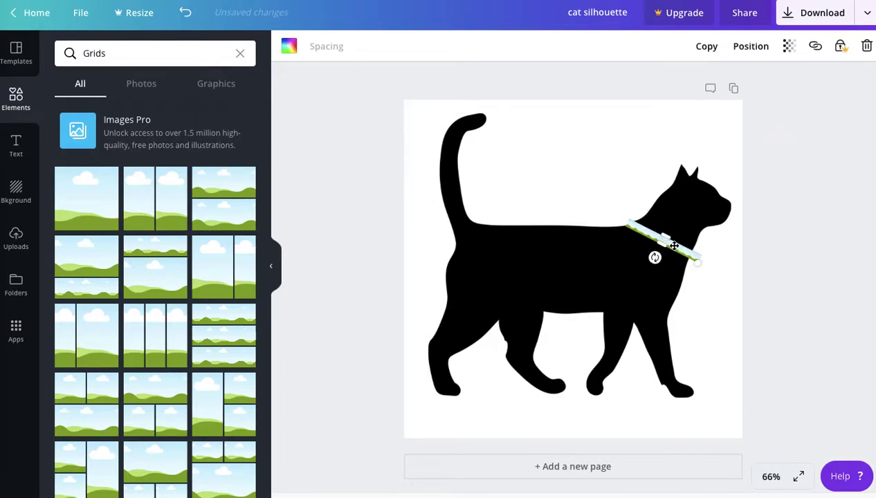
pyautogui.moveTo(677, 239); pyautogui.dragTo(696, 228)
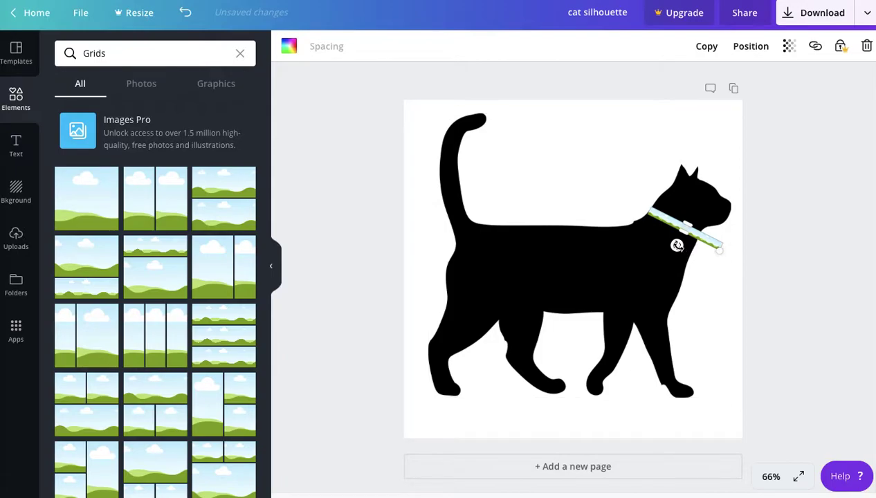
# Tilt the grid strip to about 33 degrees and shorten it to fit the neck
pyautogui.moveTo(676, 245); pyautogui.dragTo(674, 248)
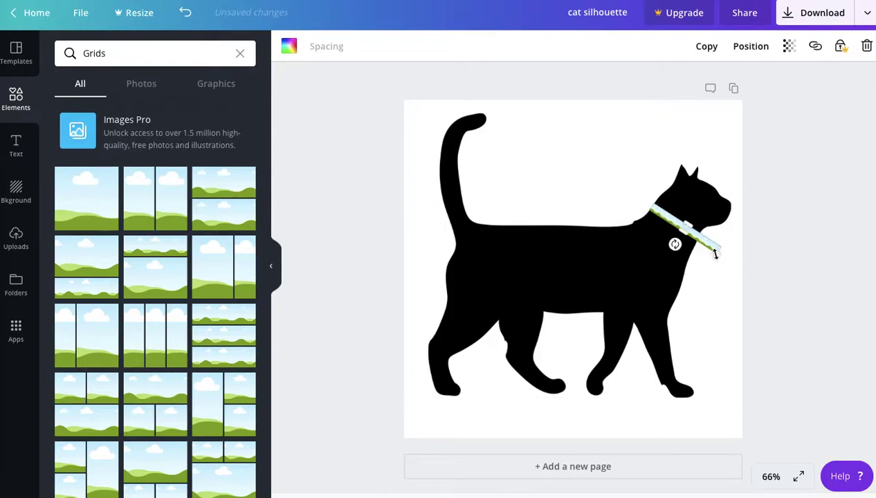
pyautogui.moveTo(715, 254); pyautogui.dragTo(695, 240)
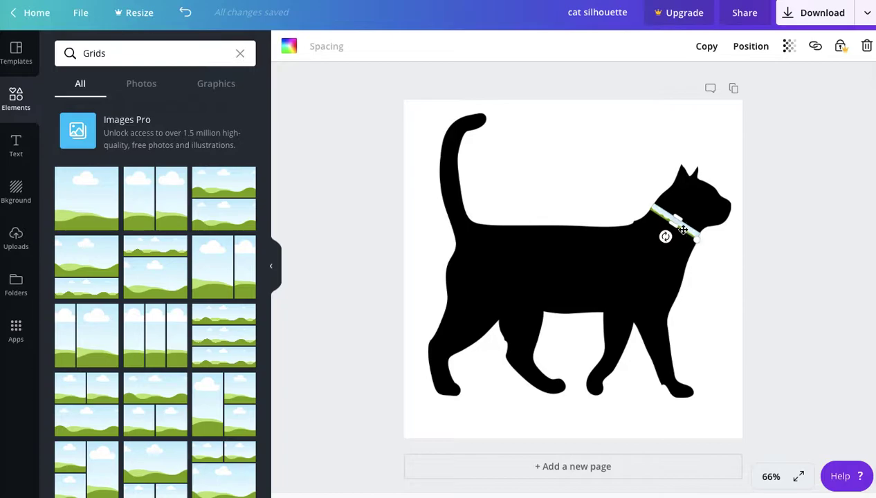
pyautogui.moveTo(683, 230); pyautogui.dragTo(684, 231)
pyautogui.click(771, 235)
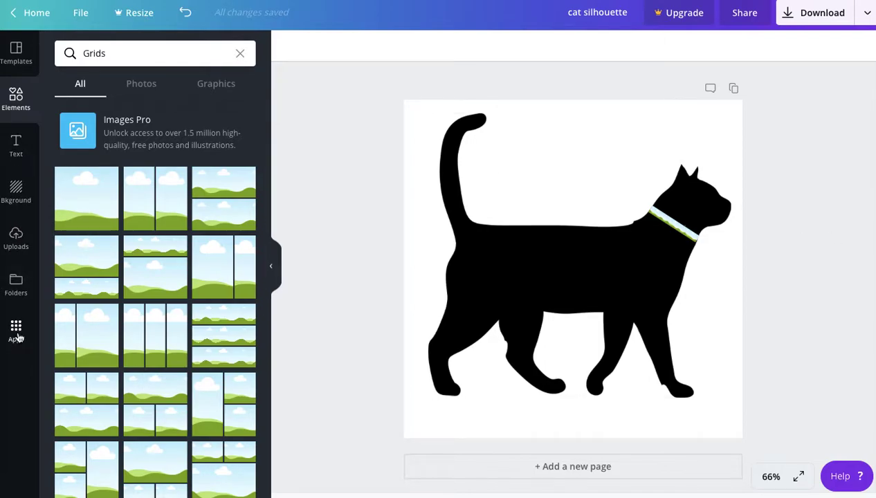
pyautogui.click(15, 236)
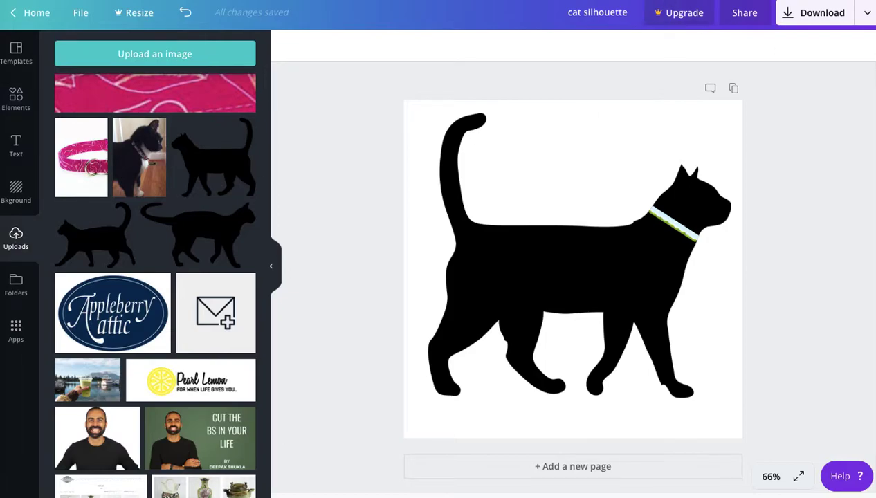
# Screenshot the pink fabric on the Shopify Pink Joyful collar page
pyautogui.hotkey('ctrl', 'w')
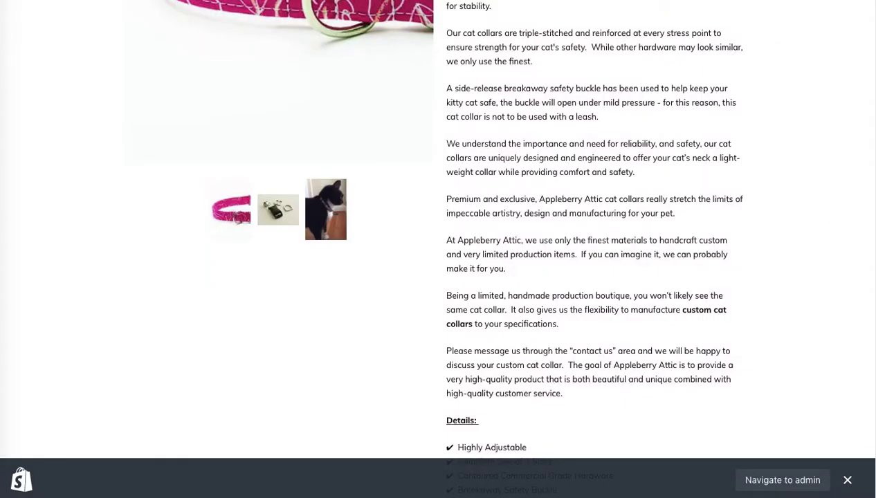
pyautogui.scroll(5, 443, 249)
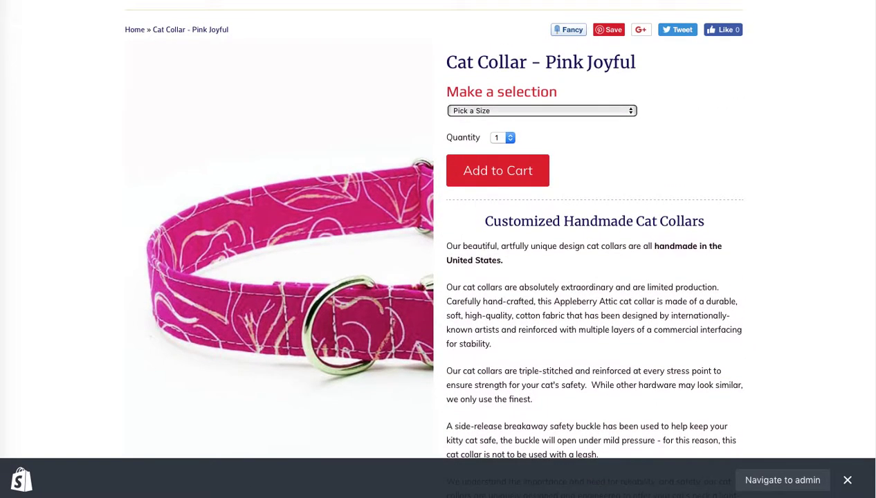
pyautogui.scroll(-2, 429, 249)
pyautogui.scroll(2, 429, 249)
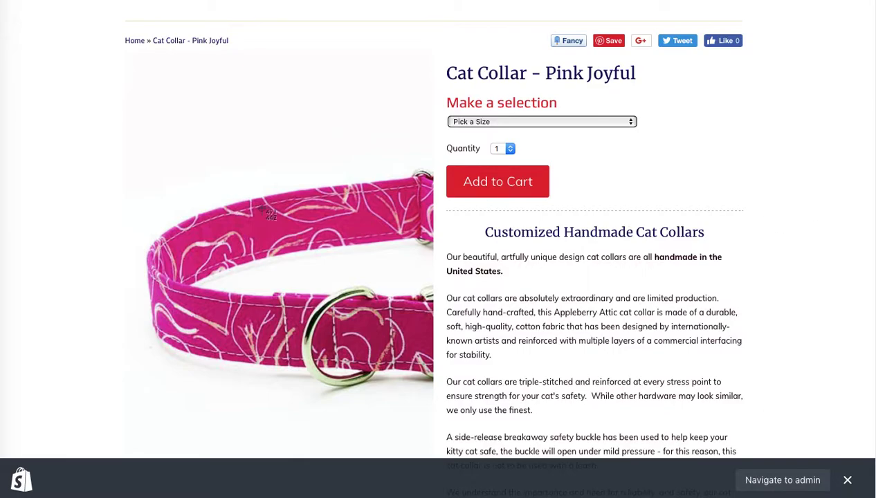
pyautogui.moveTo(244, 202); pyautogui.dragTo(384, 240)
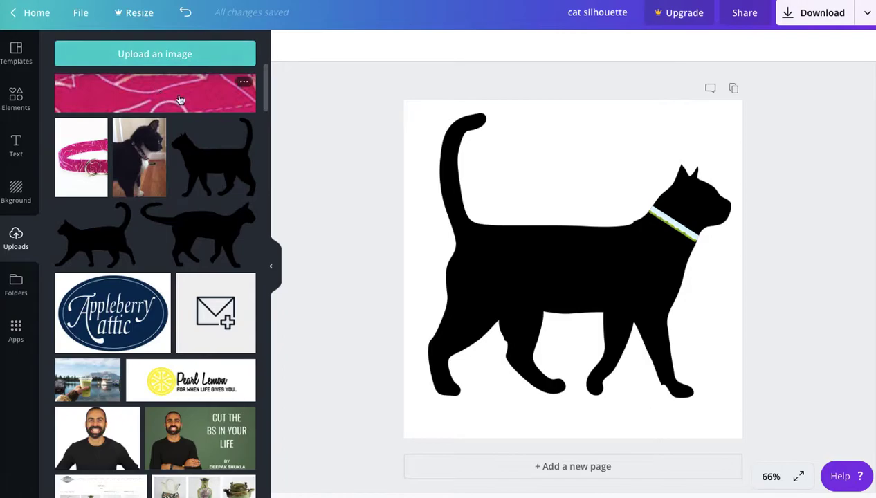
# Upload the latest pink fabric screenshot from Finder Recents into Canva's uploads
pyautogui.click(154, 54)
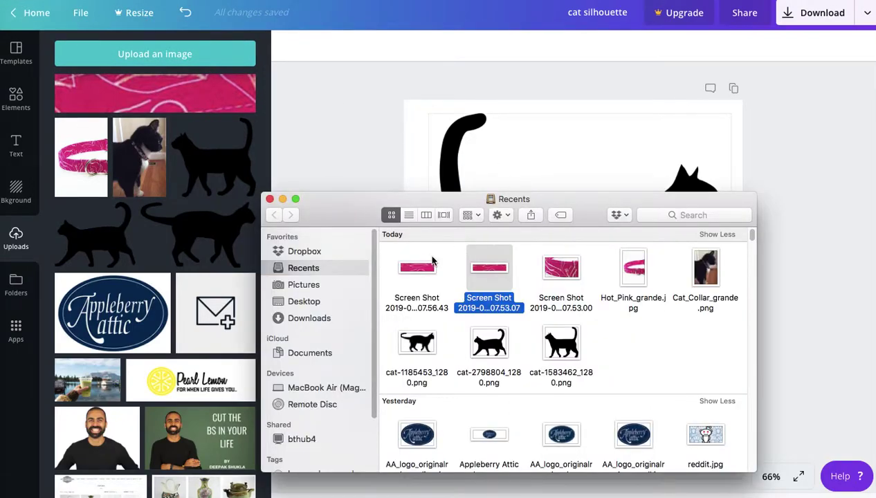
pyautogui.click(413, 271)
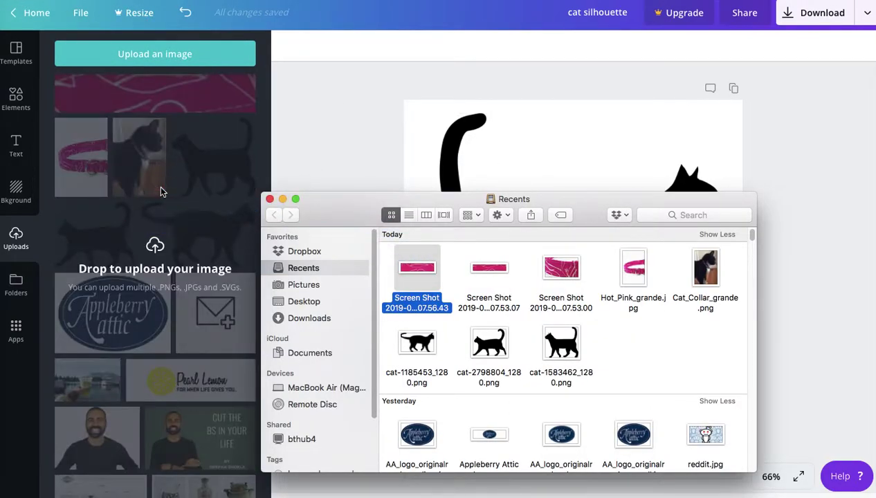
pyautogui.moveTo(417, 267); pyautogui.dragTo(158, 185)
pyautogui.click(349, 95)
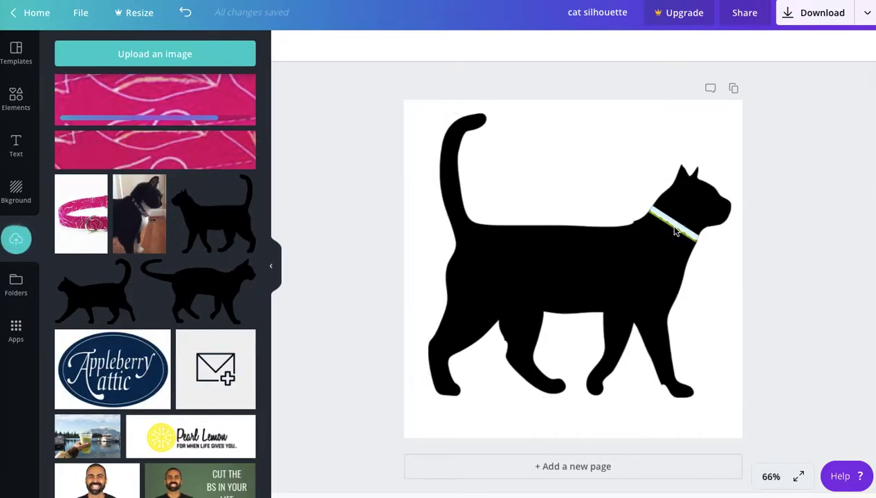
pyautogui.moveTo(155, 100)
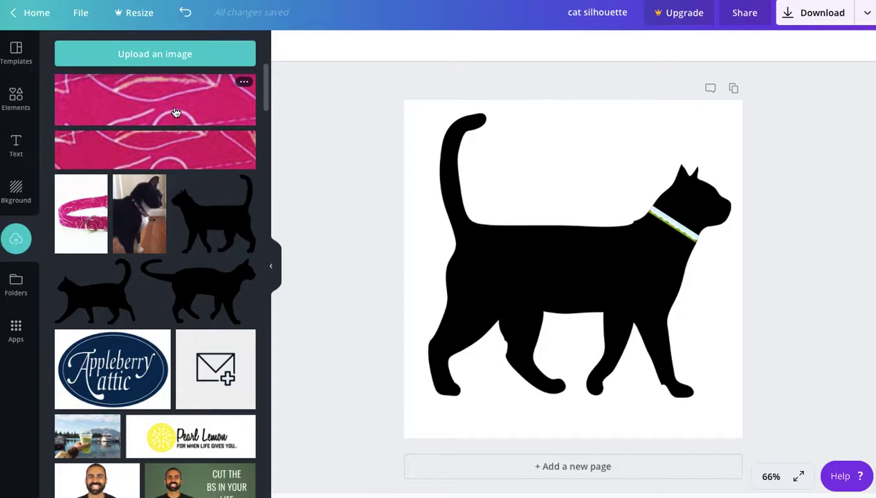
# Drop the pink fabric upload into the grid strip on the cat's neck
pyautogui.moveTo(172, 108)
pyautogui.mouseDown()
pyautogui.moveTo(217, 86)
pyautogui.moveTo(308, 83)
pyautogui.mouseUp()
pyautogui.moveTo(420, 97)
pyautogui.mouseDown()
pyautogui.moveTo(632, 176)
pyautogui.moveTo(675, 226)
pyautogui.mouseUp()
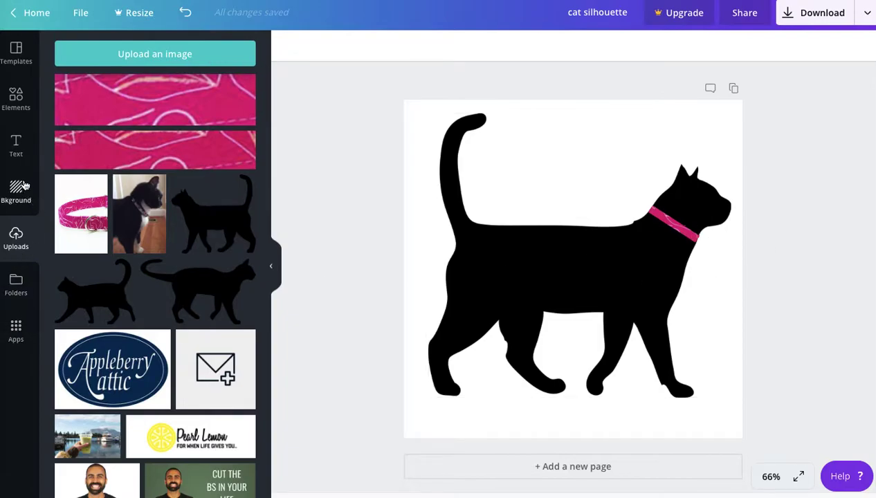
# Add a white rounded square from Recently Used and shrink it into a small bar
pyautogui.click(15, 104)
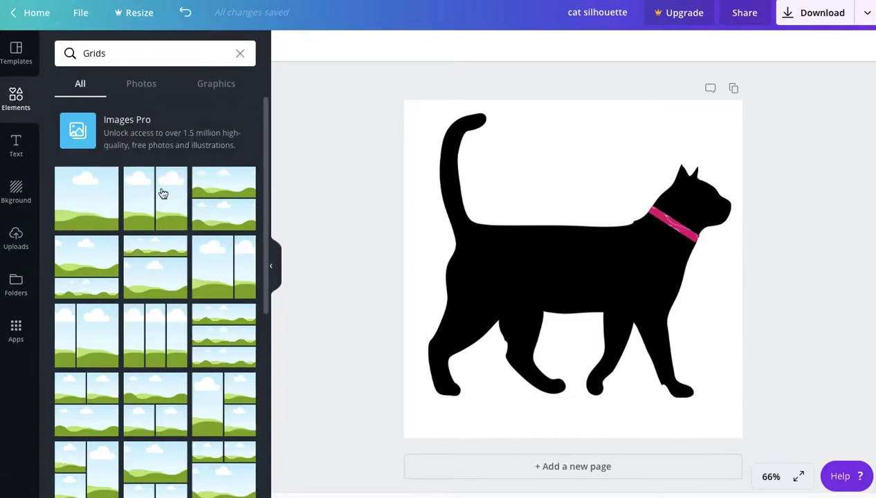
pyautogui.click(240, 55)
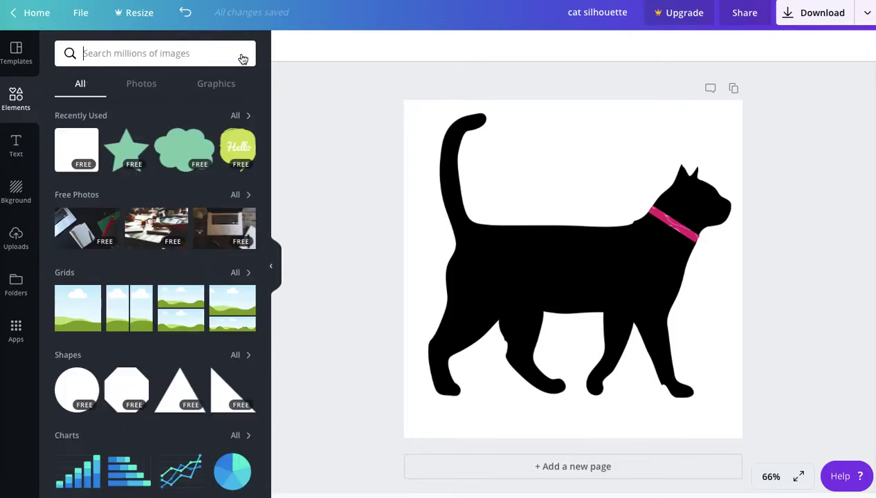
pyautogui.click(78, 144)
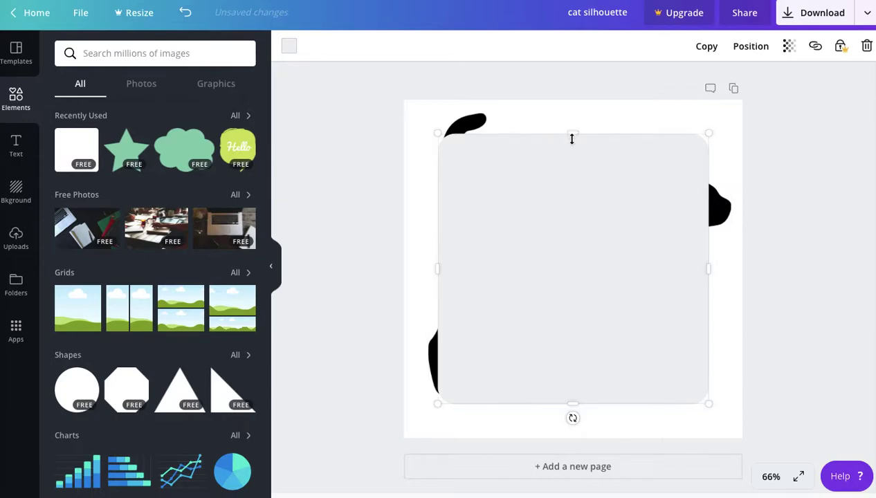
pyautogui.moveTo(572, 138); pyautogui.dragTo(555, 397)
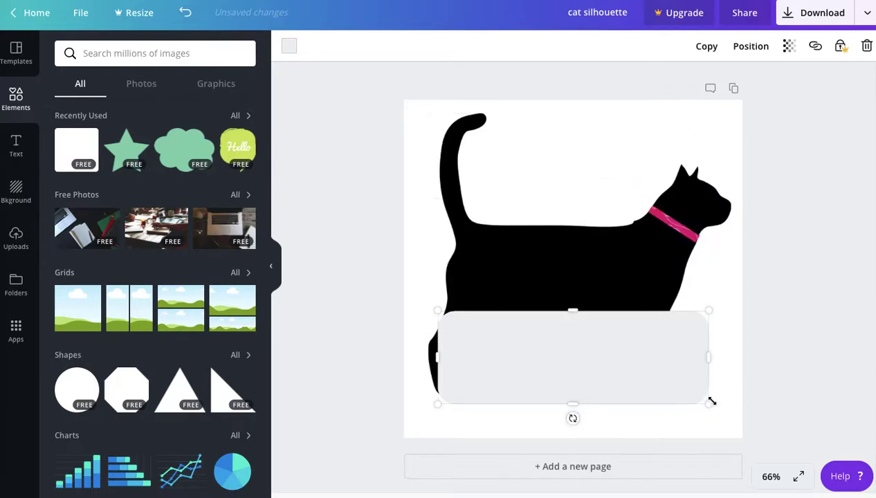
pyautogui.moveTo(691, 389); pyautogui.dragTo(484, 320)
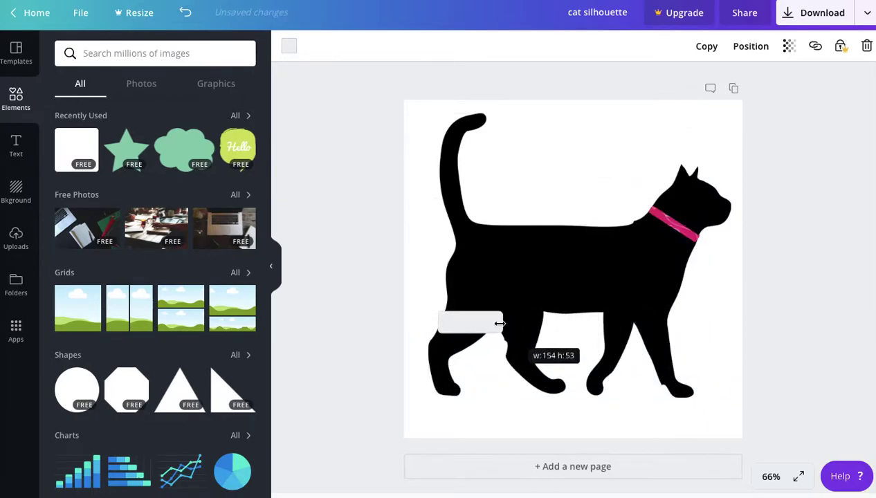
# Widen the white bar, tilt it to the neck angle, and lay it over the collar
pyautogui.moveTo(485, 320)
pyautogui.mouseDown()
pyautogui.moveTo(537, 319)
pyautogui.moveTo(517, 319)
pyautogui.mouseUp()
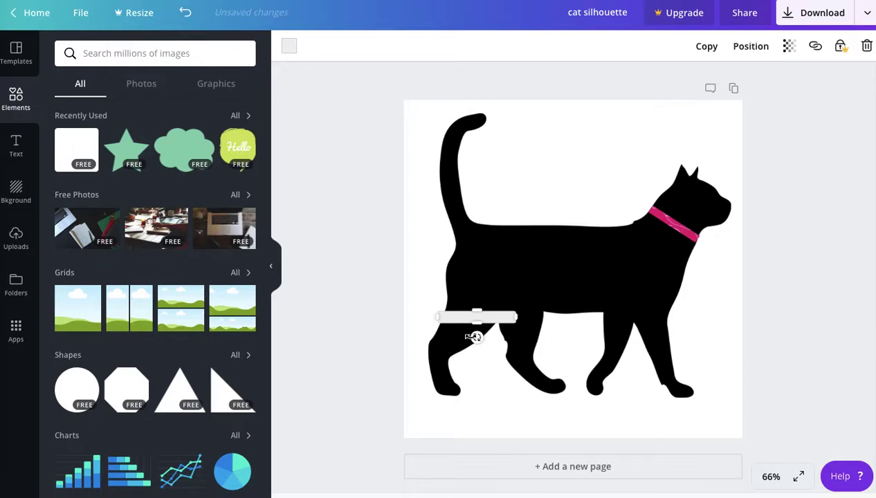
pyautogui.moveTo(474, 337); pyautogui.dragTo(468, 335)
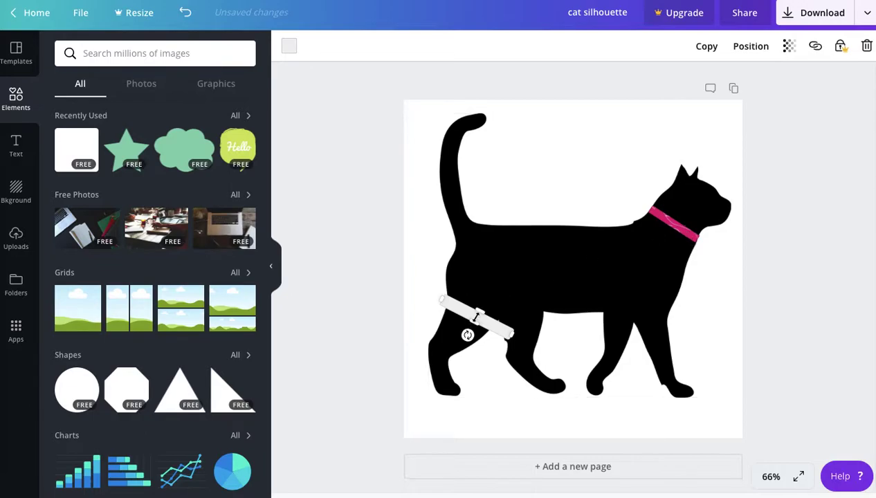
pyautogui.moveTo(539, 277); pyautogui.dragTo(660, 221)
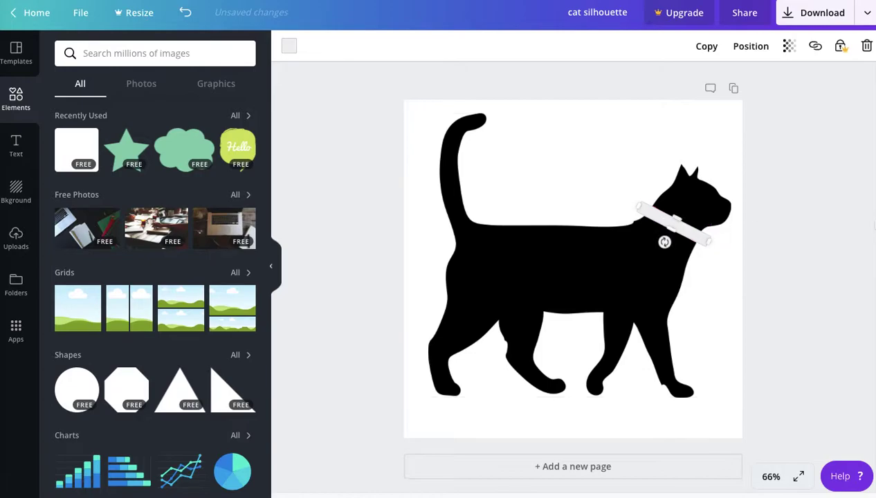
pyautogui.click(824, 224)
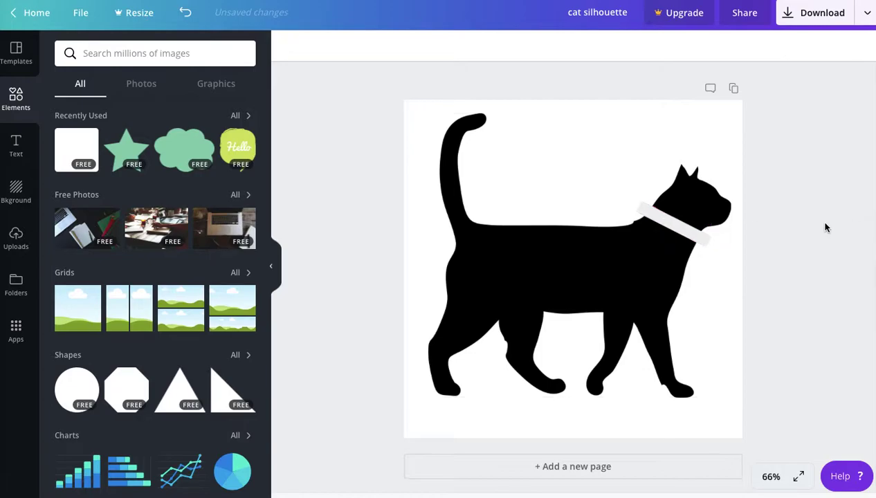
# Shorten the white collar strip from its left end and make it thinner
pyautogui.click(650, 220)
pyautogui.moveTo(642, 205)
pyautogui.mouseDown()
pyautogui.moveTo(721, 239)
pyautogui.moveTo(697, 239)
pyautogui.mouseUp()
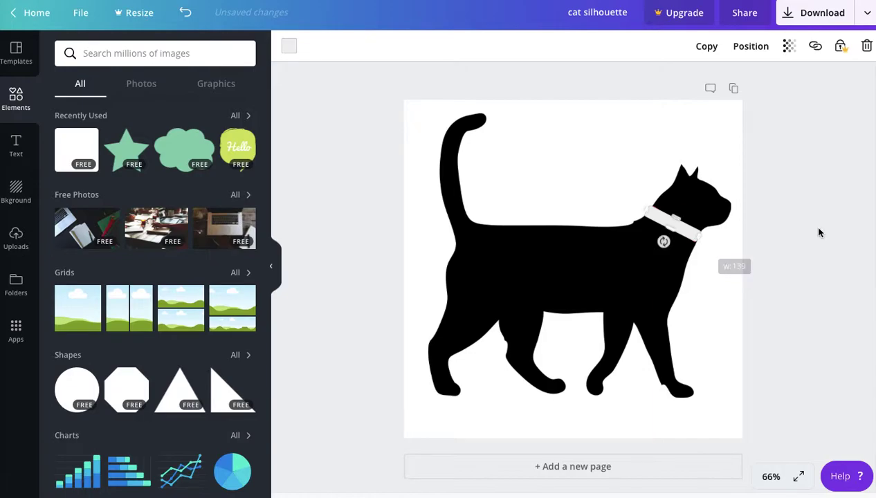
pyautogui.click(835, 193)
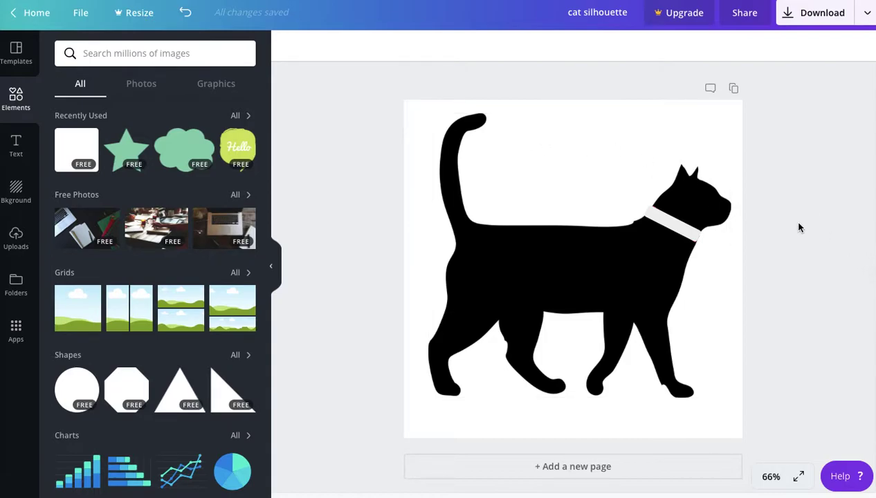
pyautogui.click(687, 233)
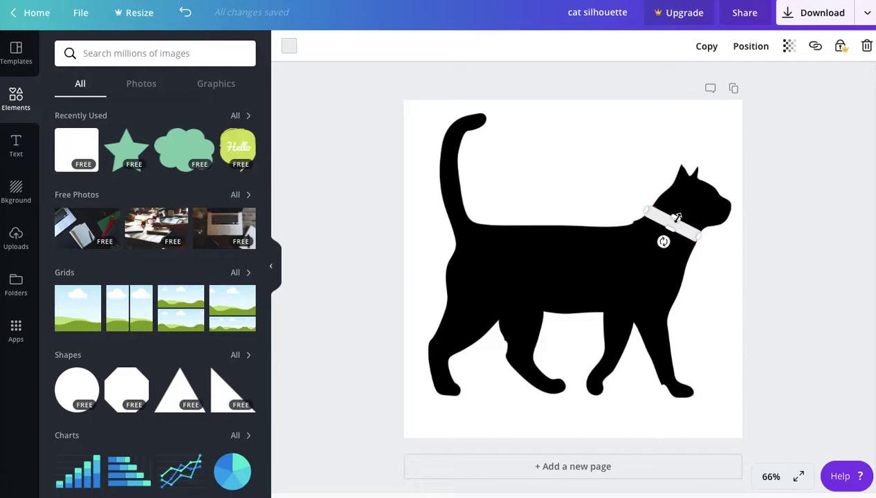
pyautogui.moveTo(675, 219); pyautogui.dragTo(674, 227)
pyautogui.click(785, 216)
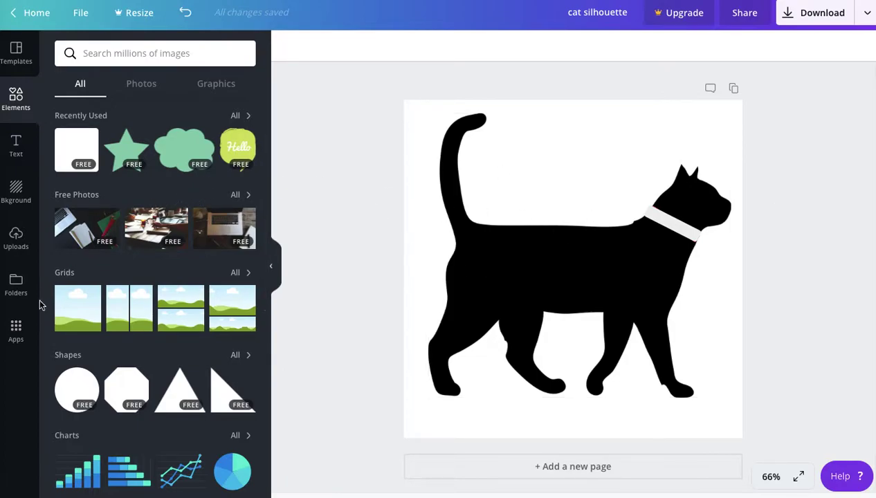
# Reopen the Uploads panel showing the pink fabric and collar images
pyautogui.click(12, 244)
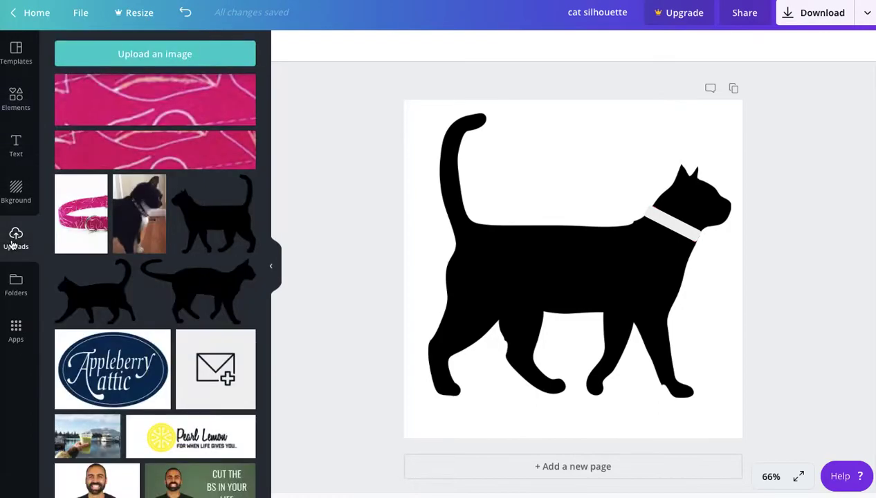